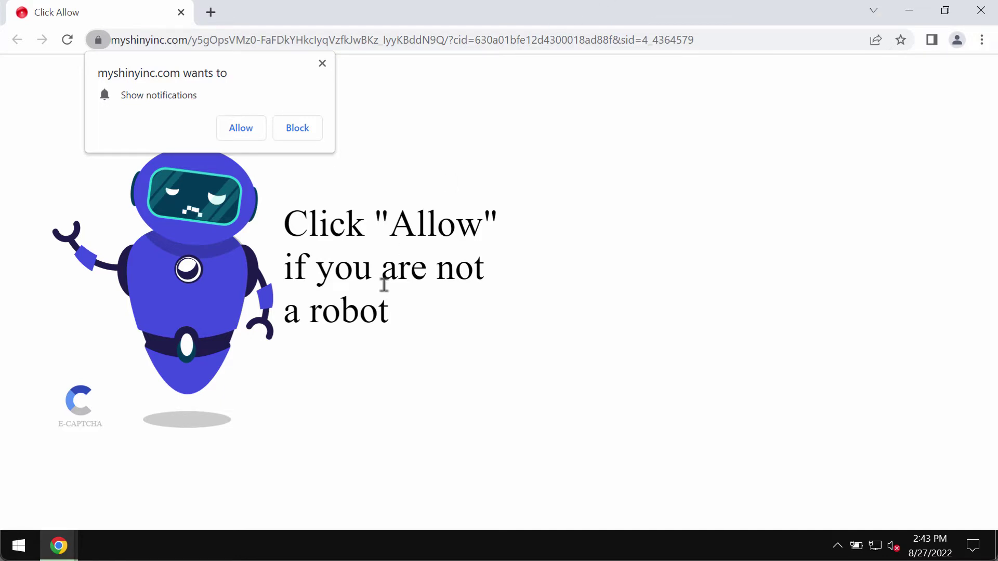
Step: Allow myshinyinc.com to show notifications from its permission prompt
left_click(241, 128)
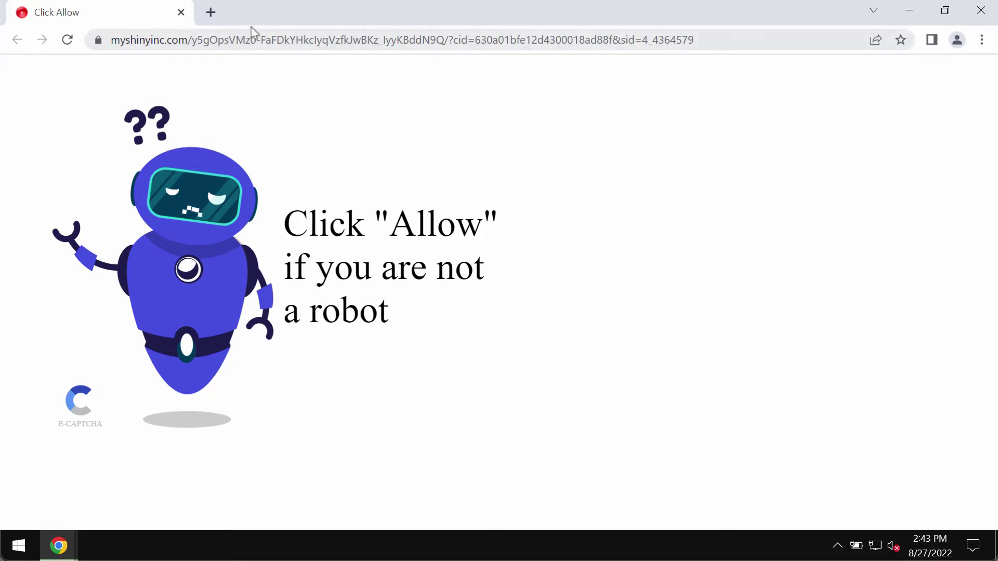
Step: Reach the Notifications permissions page via Settings > Privacy and security > Site Settings
left_click(982, 41)
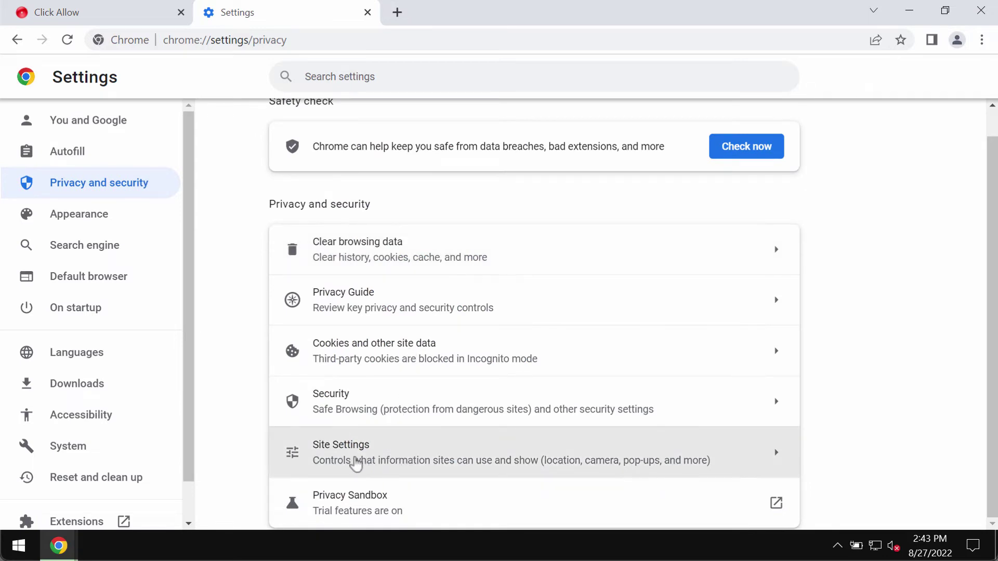
left_click(356, 462)
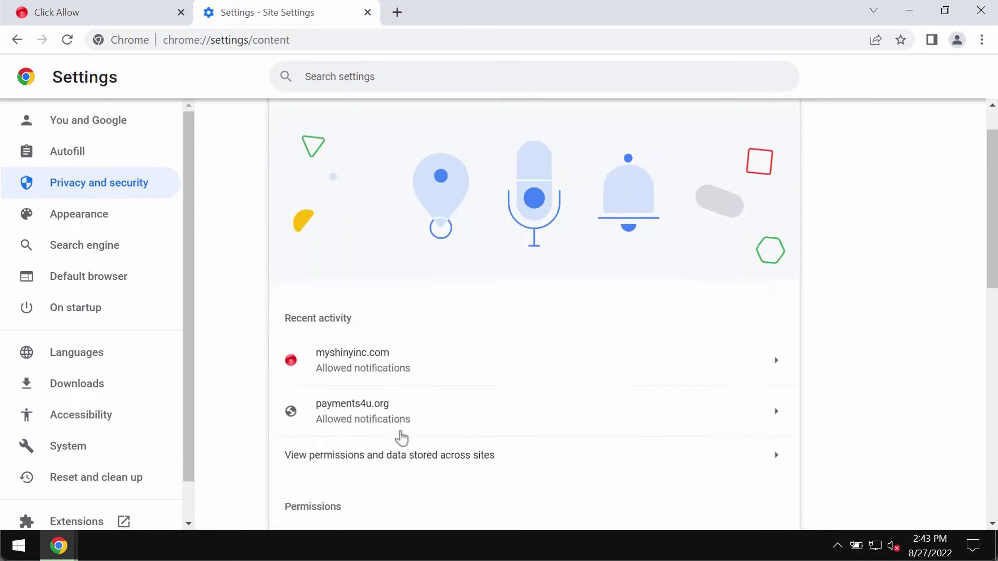
scroll(399, 436, "down", 2)
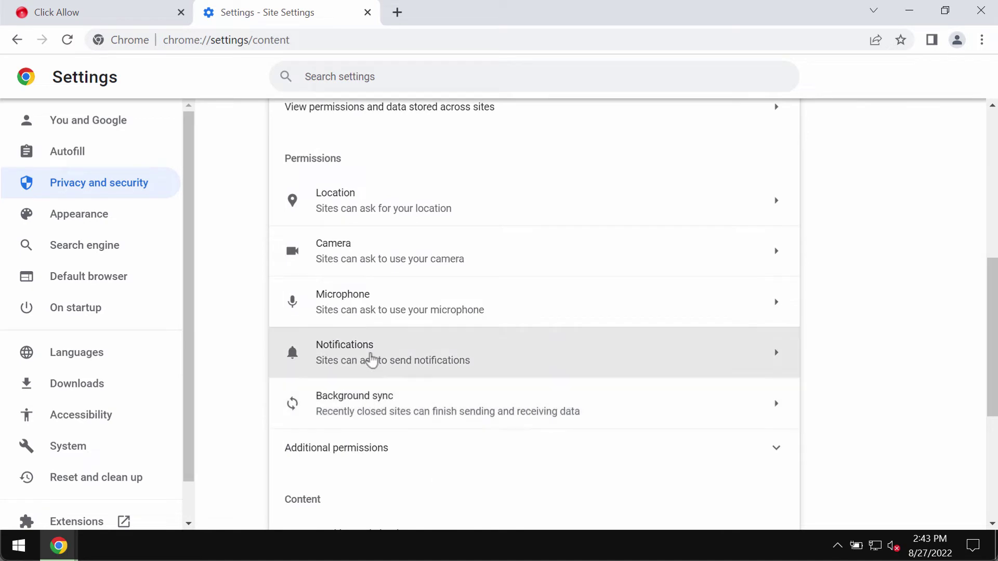
left_click(371, 358)
scroll(379, 357, "down", 3)
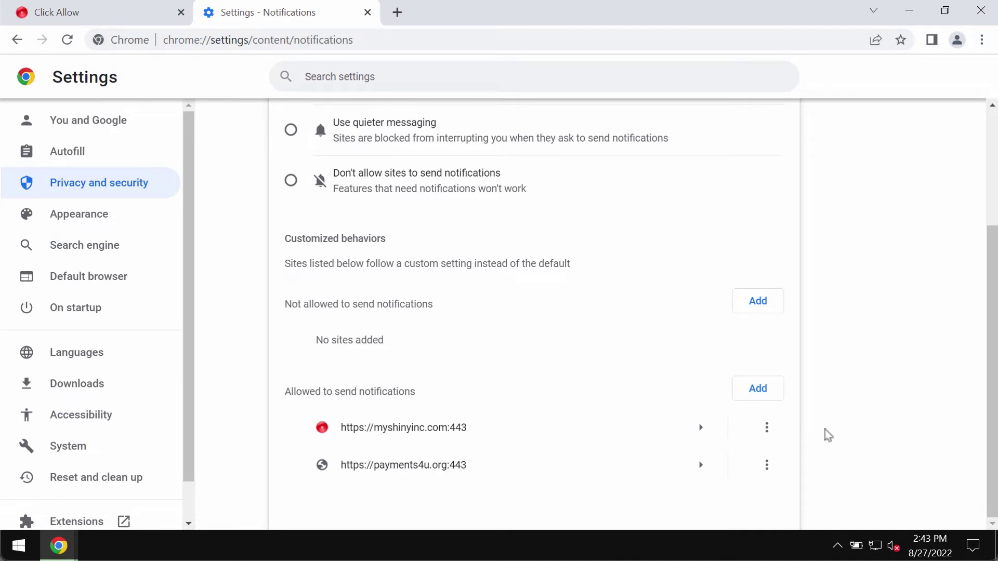
Step: Remove myshinyinc.com and payments4u.org from the allowed-notifications list
left_click(766, 427)
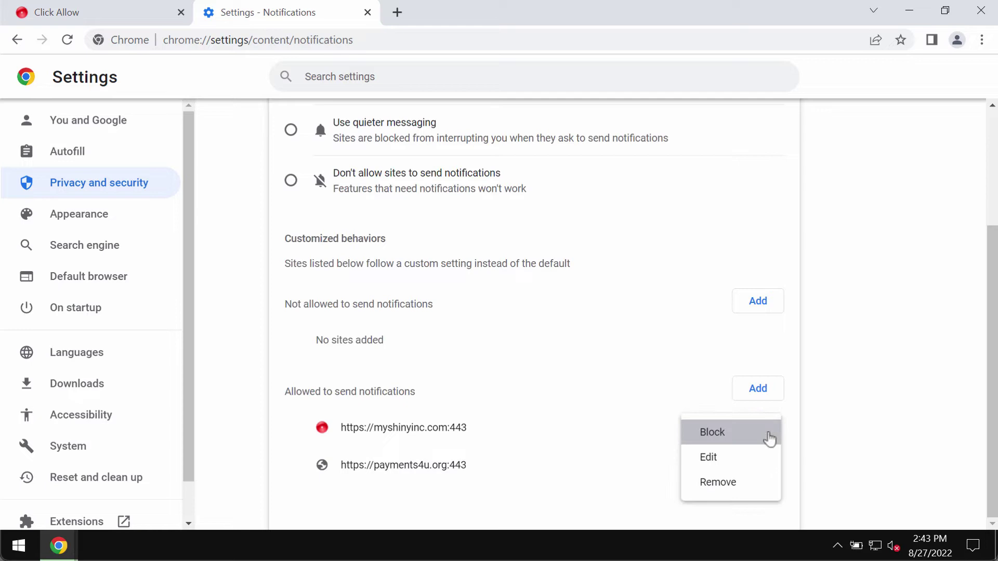
left_click(736, 483)
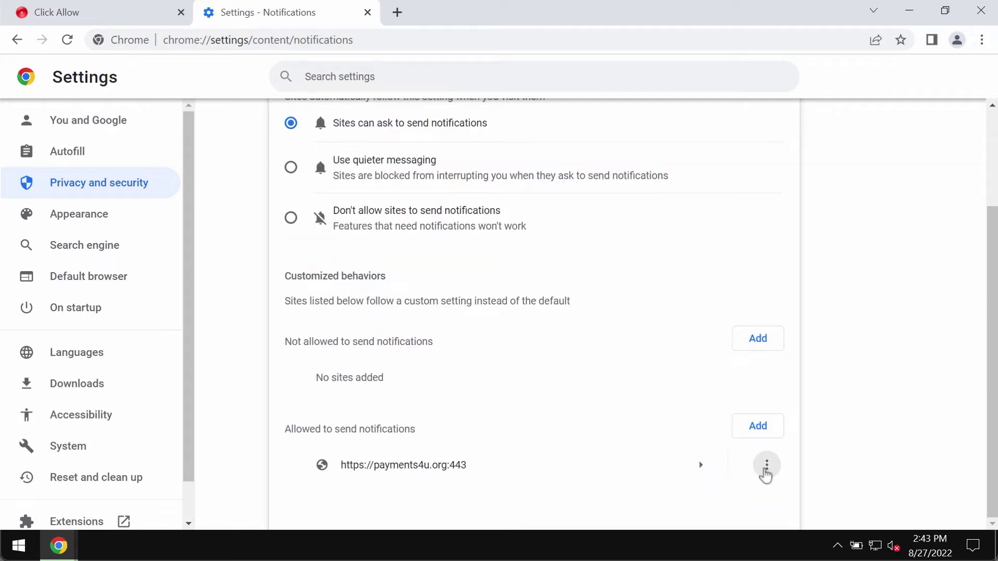
left_click(766, 465)
left_click(745, 465)
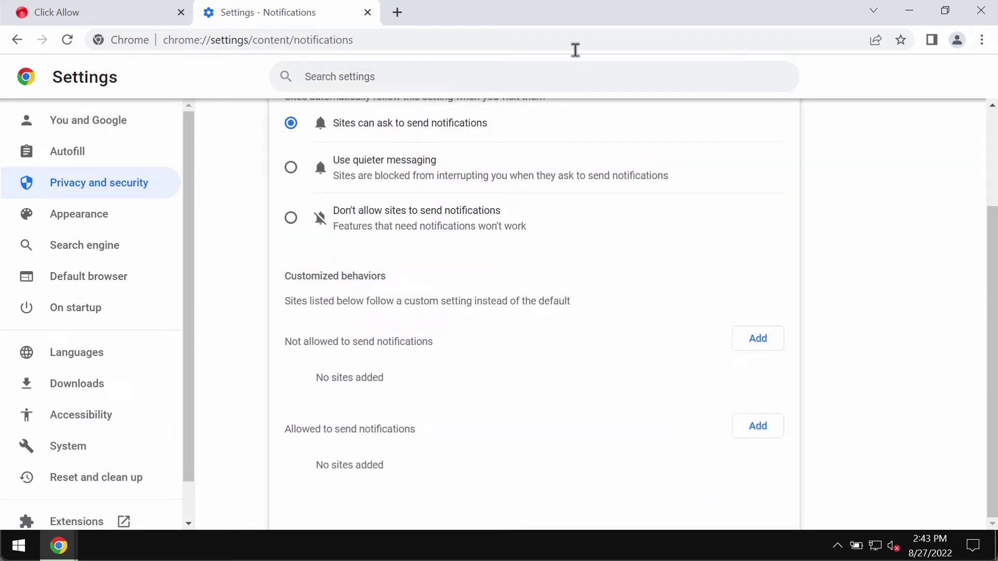
Step: Load combocleaner.com from the address bar and reveal its full address
left_click(583, 39)
type("c")
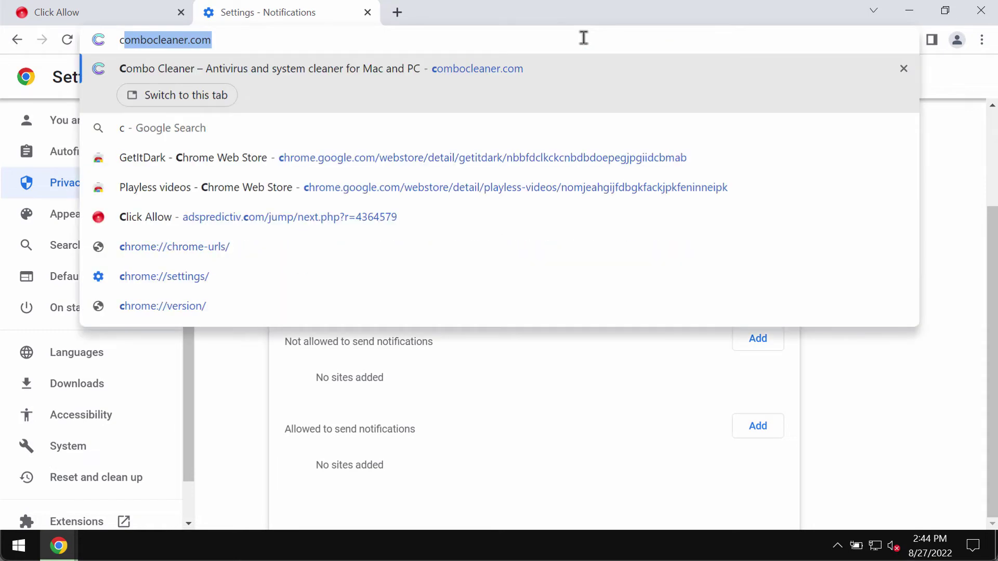
key("Return")
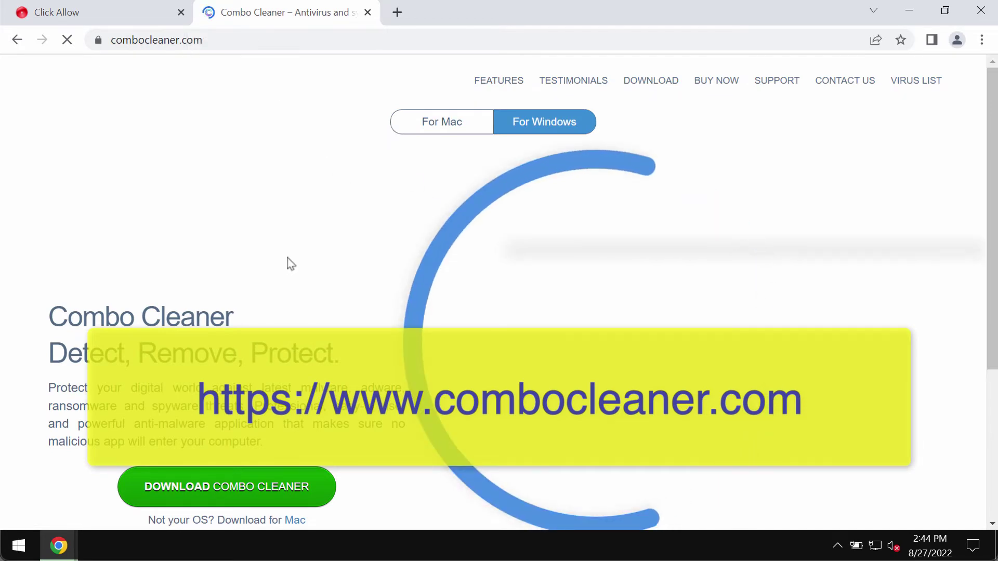
left_click(226, 40)
left_click(262, 40)
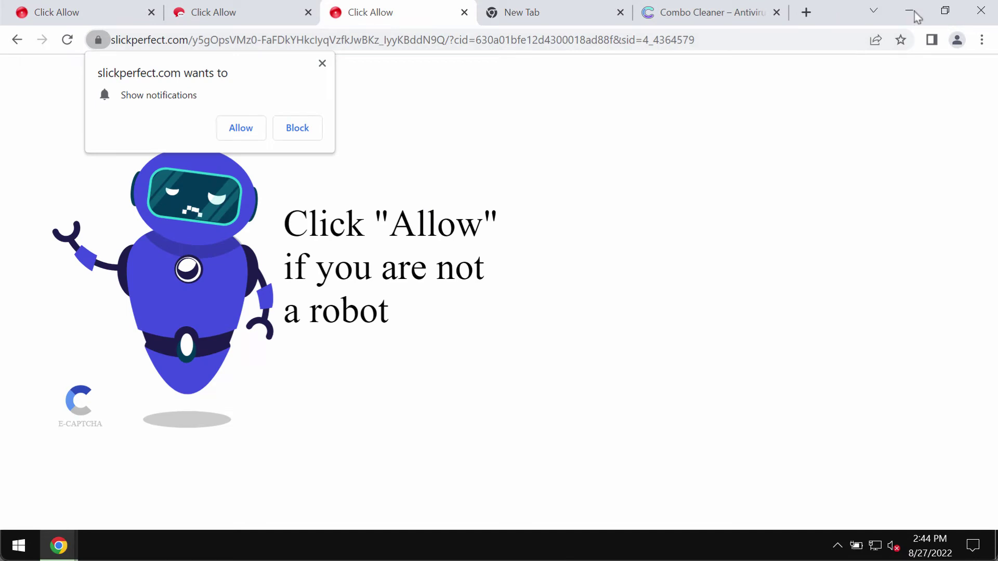
Step: Launch Combo Cleaner from the desktop and start a Quick Scan
left_click(914, 14)
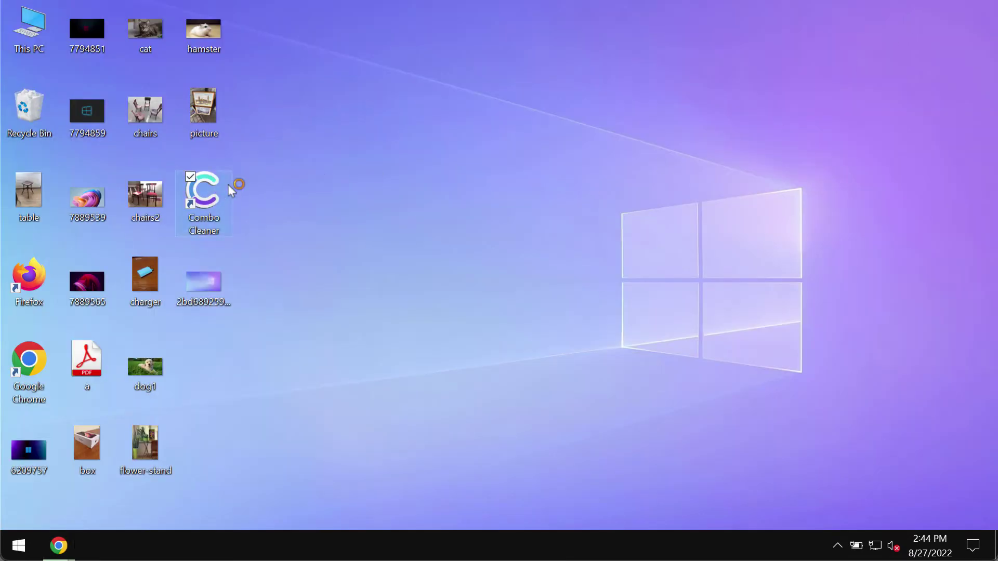
left_click(204, 199)
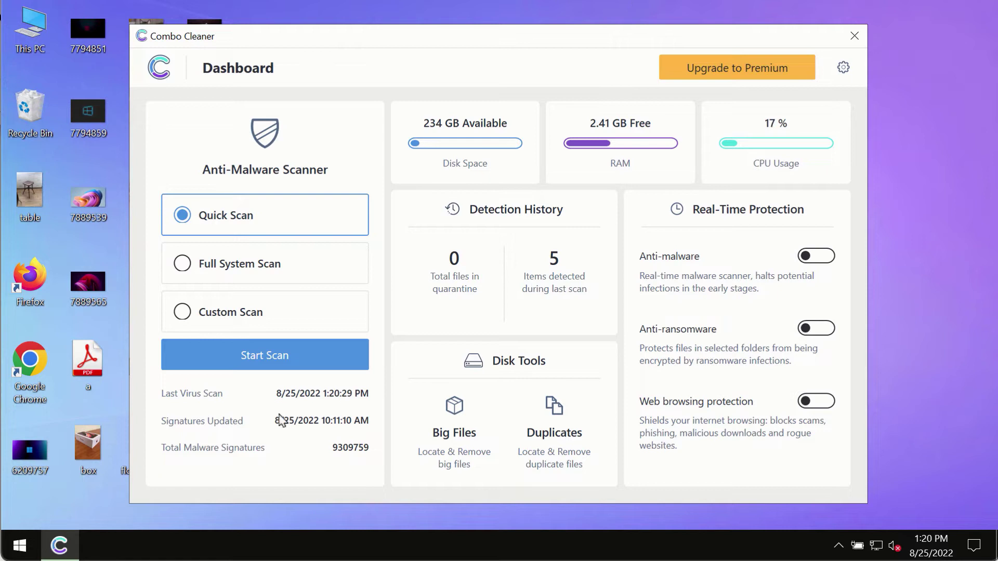
left_click(277, 357)
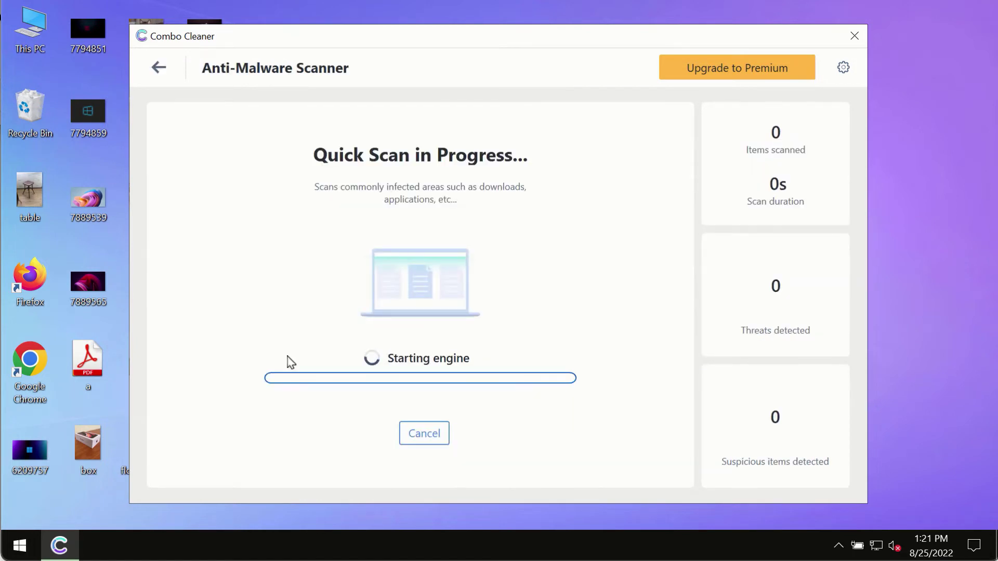
left_click(159, 68)
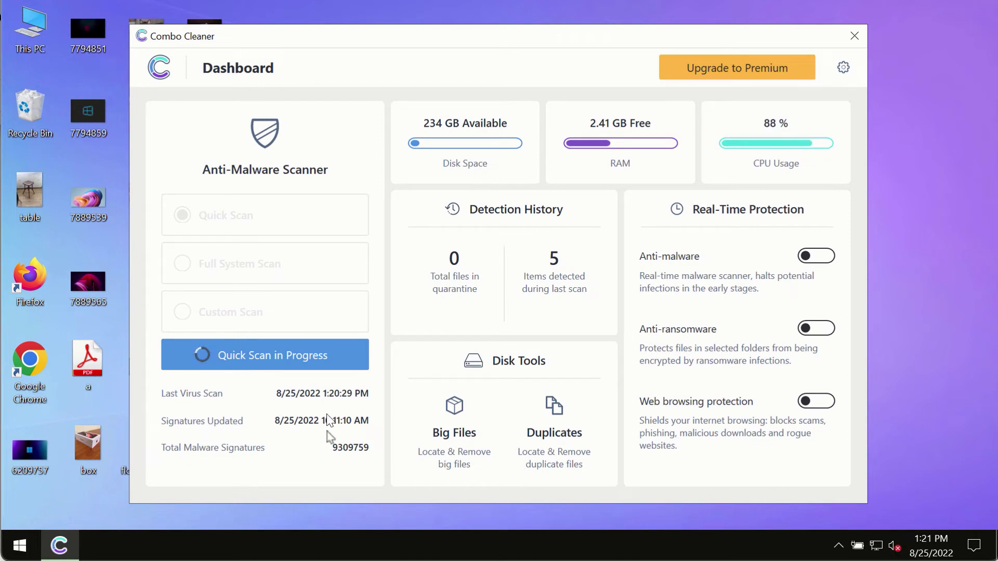
left_click(278, 355)
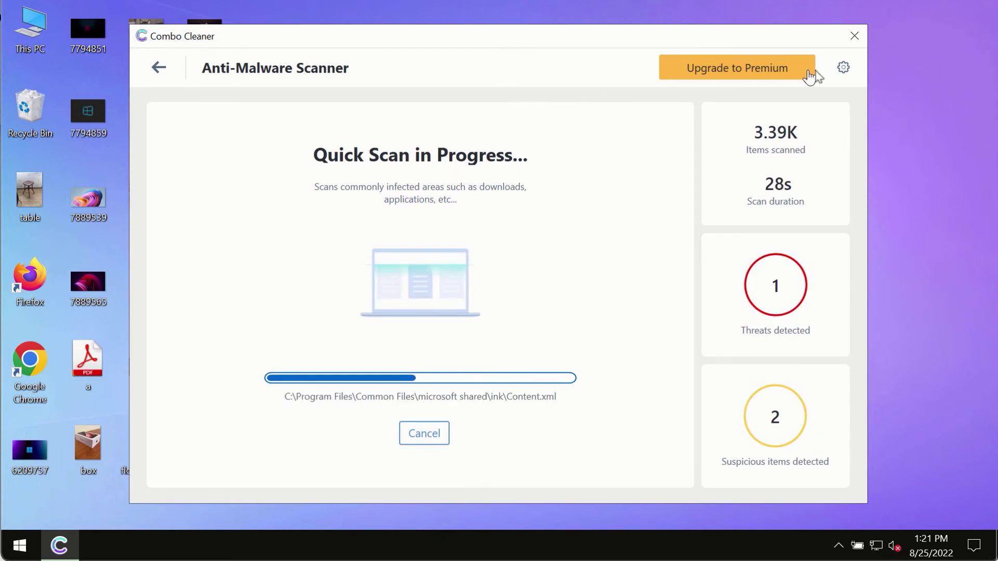
left_click(844, 69)
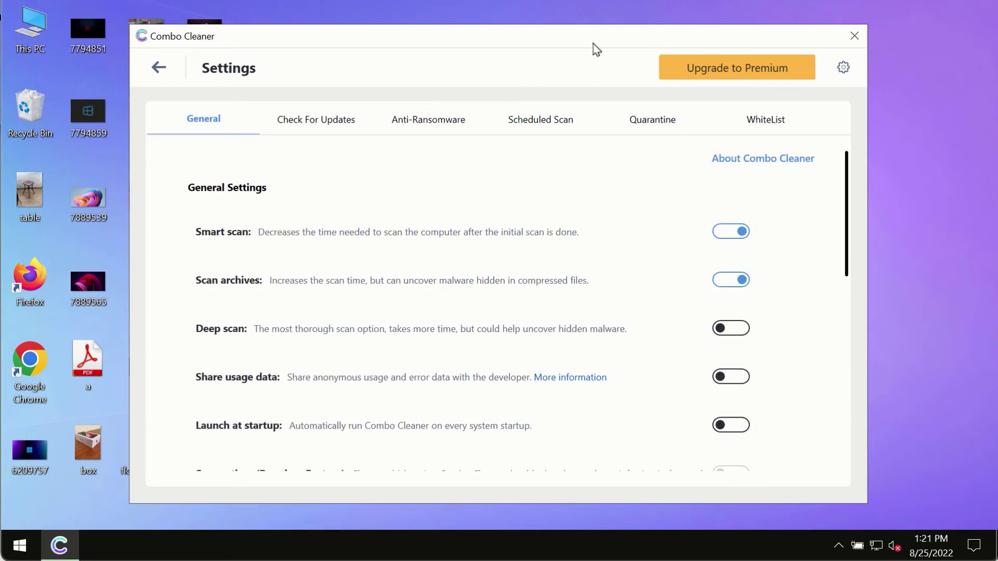
left_click(417, 126)
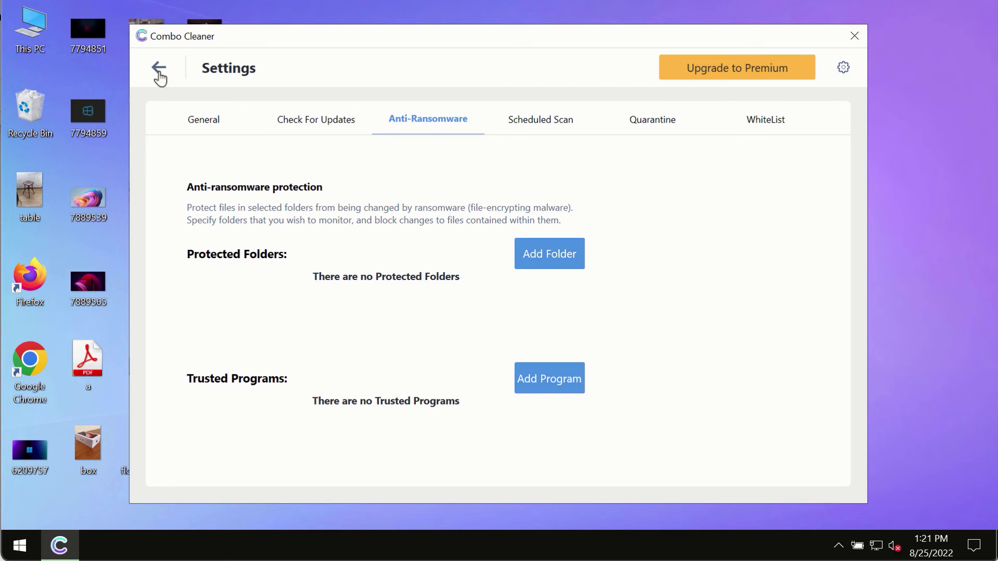
left_click(159, 74)
Step: Return to the running Quick Scan's progress showing detected threats
left_click(305, 354)
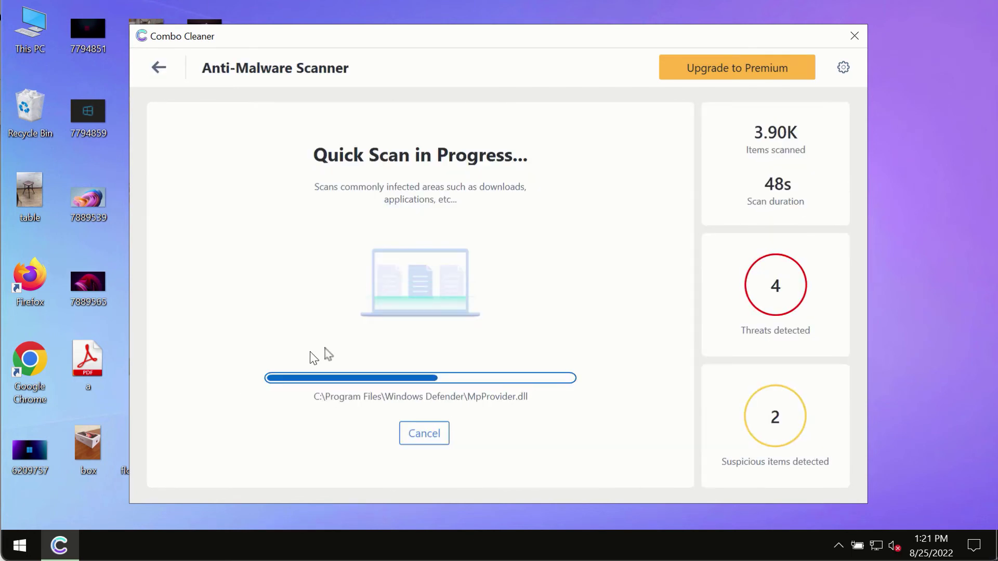